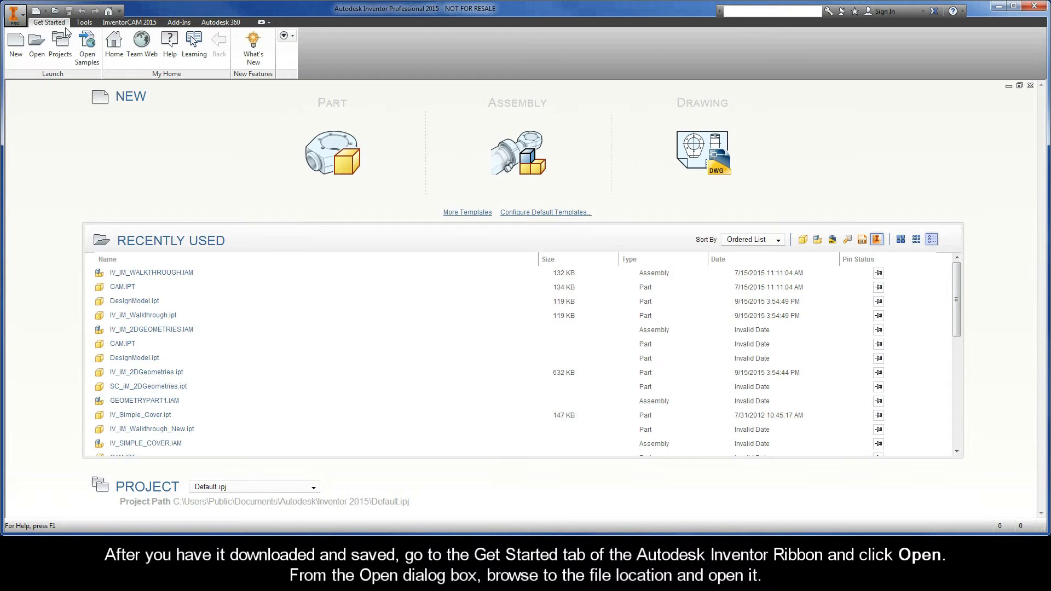
# Step: Open the part file IV_iM_Walkthrough.ipt from the IV_GS_Examples folder
pyautogui.click(37, 55)
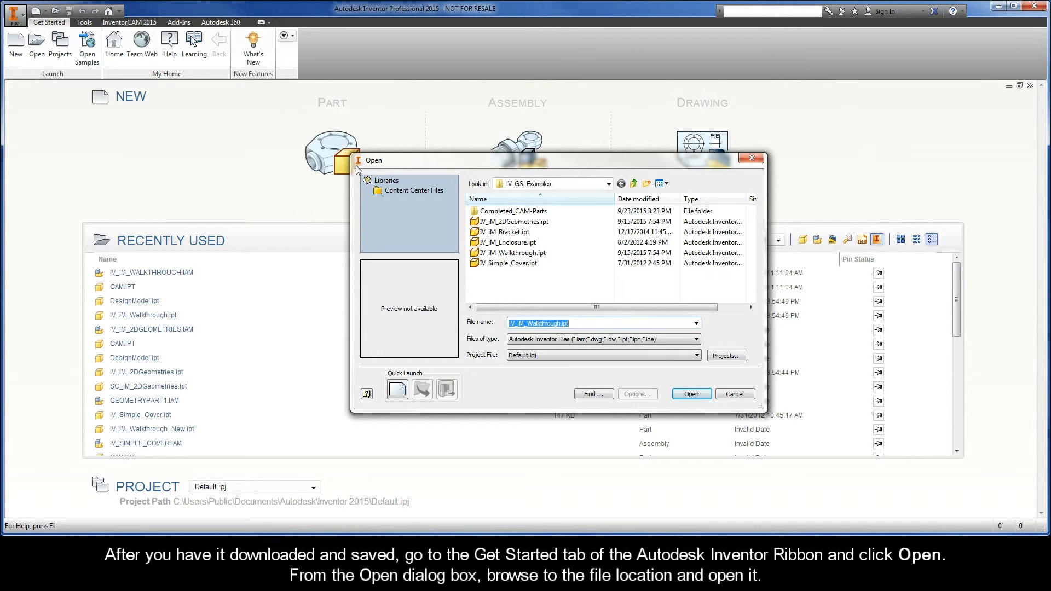
pyautogui.doubleClick(509, 254)
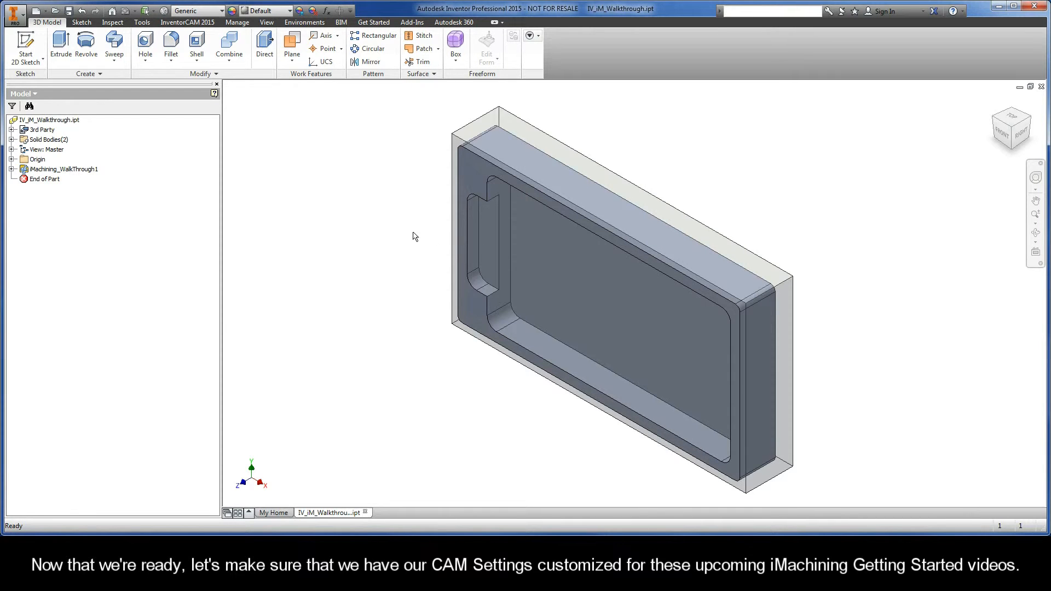
# Step: Review the Automatic CAM-Part definition defaults in the CAM Settings and set the default Milling CNC-Controller to gMilling_Haas_SS_3x
pyautogui.click(186, 23)
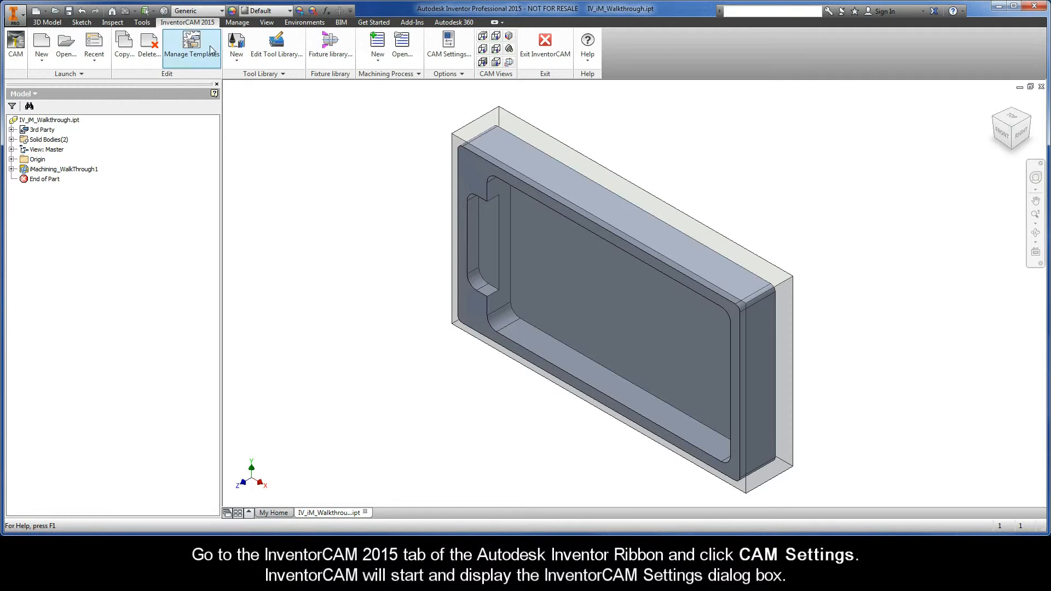
pyautogui.click(452, 53)
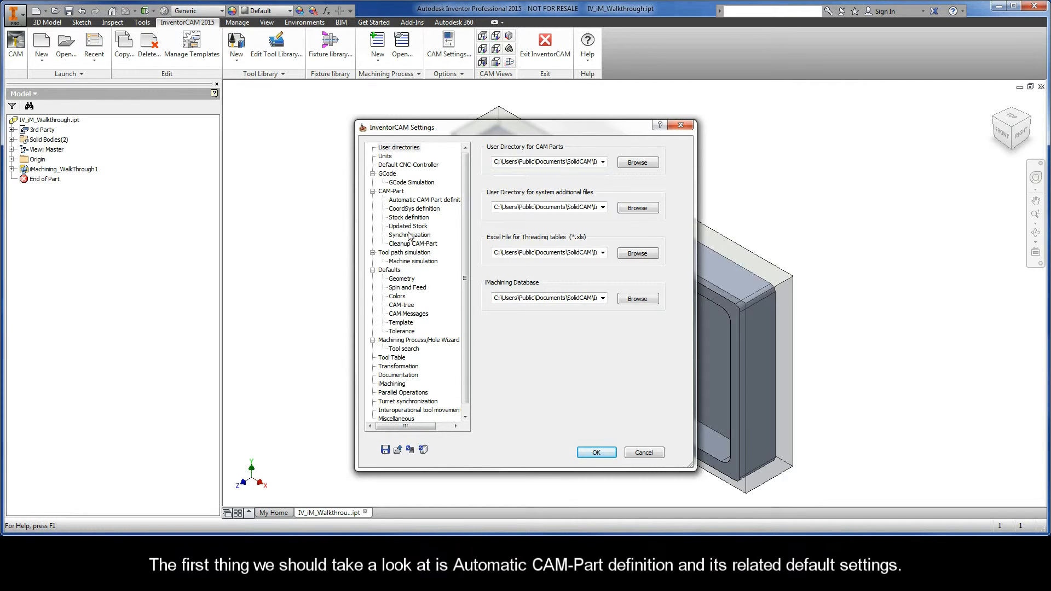
pyautogui.click(418, 200)
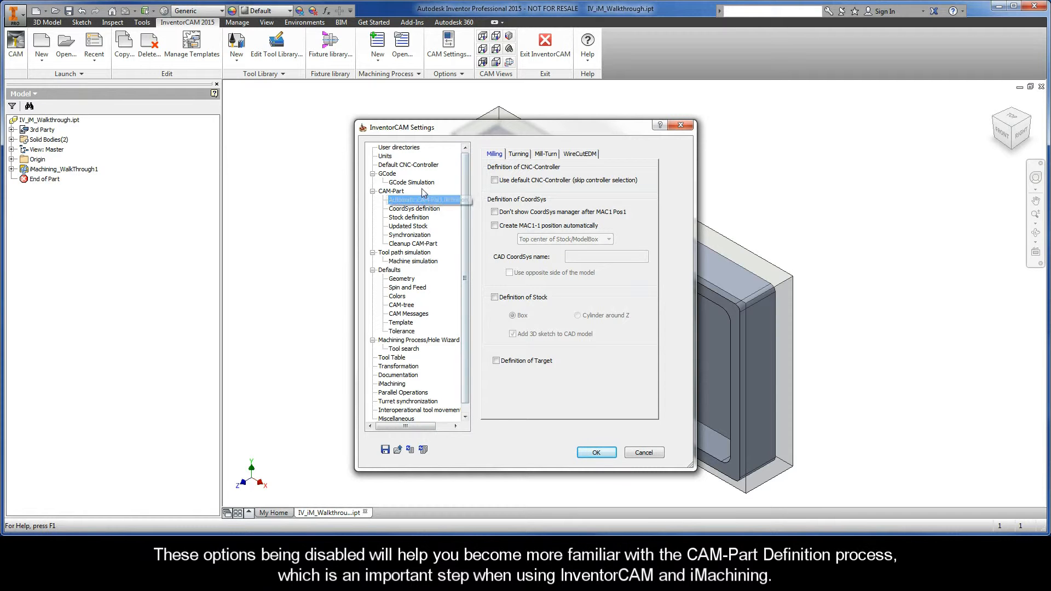
pyautogui.click(411, 167)
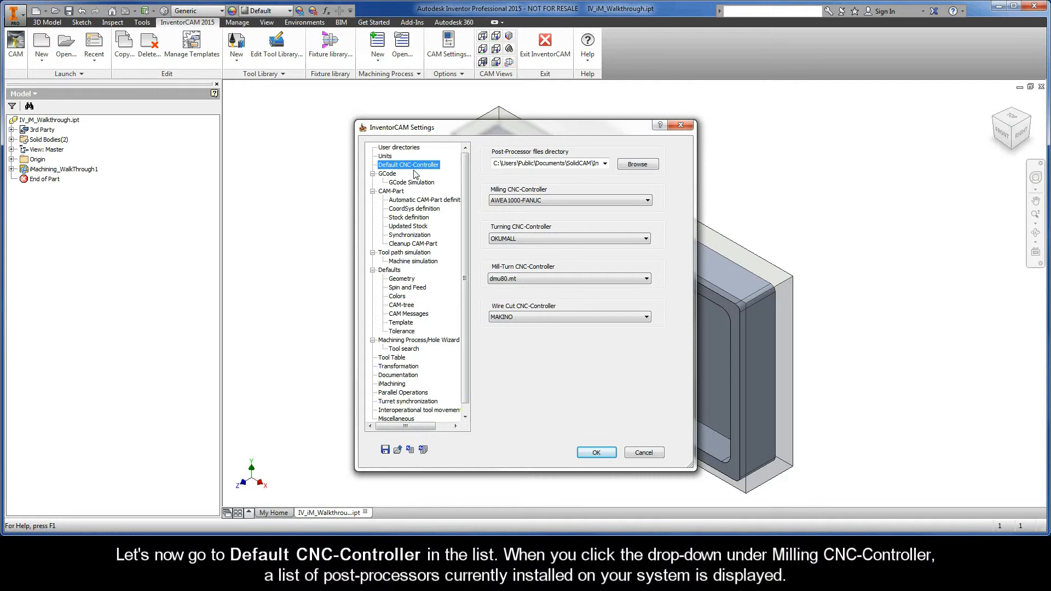
pyautogui.click(644, 202)
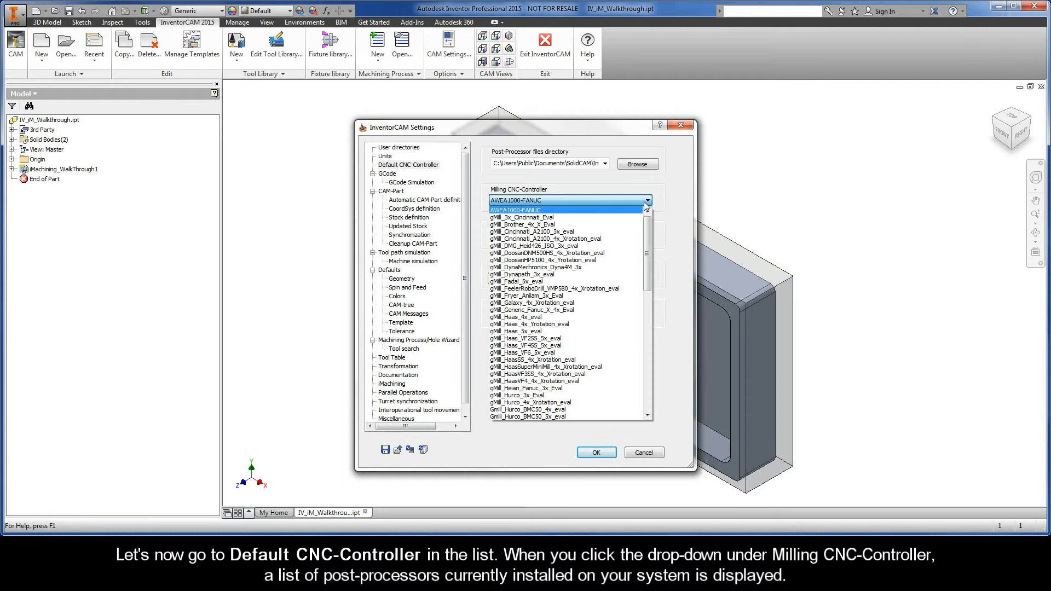
pyautogui.moveTo(651, 227); pyautogui.dragTo(652, 360)
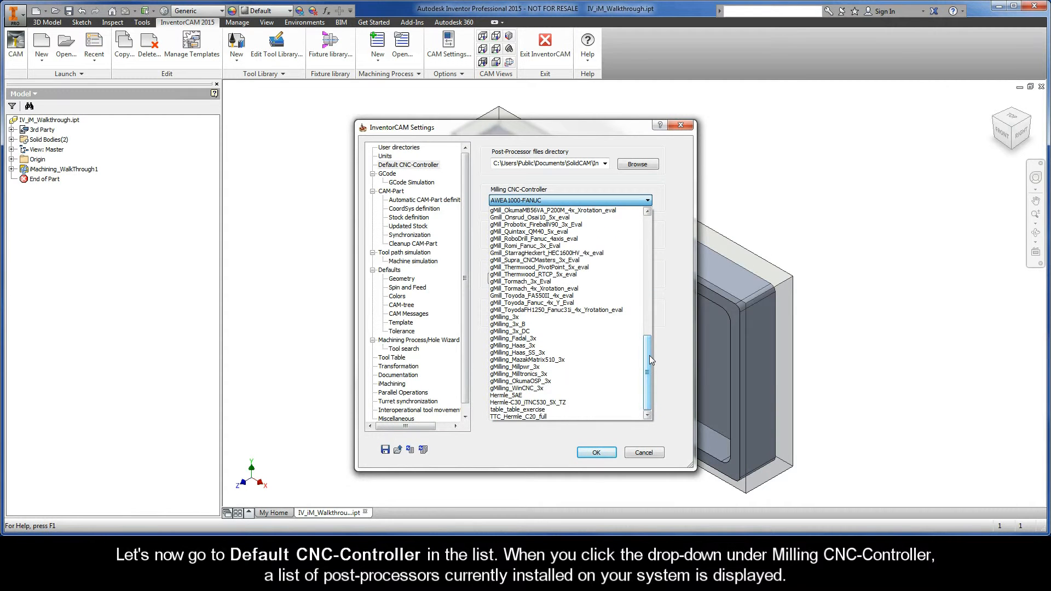
pyautogui.click(552, 354)
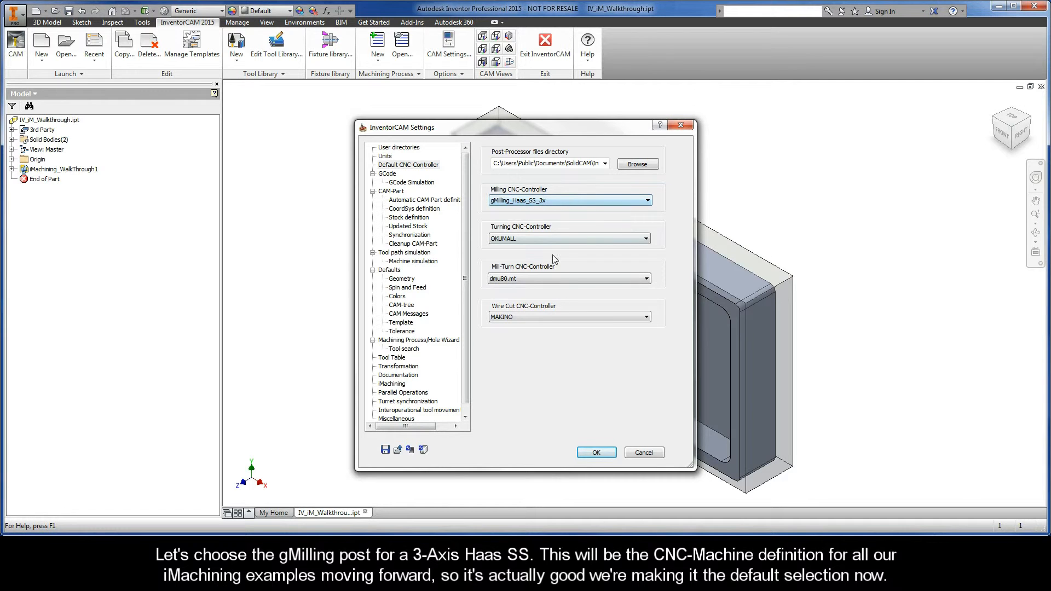
pyautogui.click(597, 453)
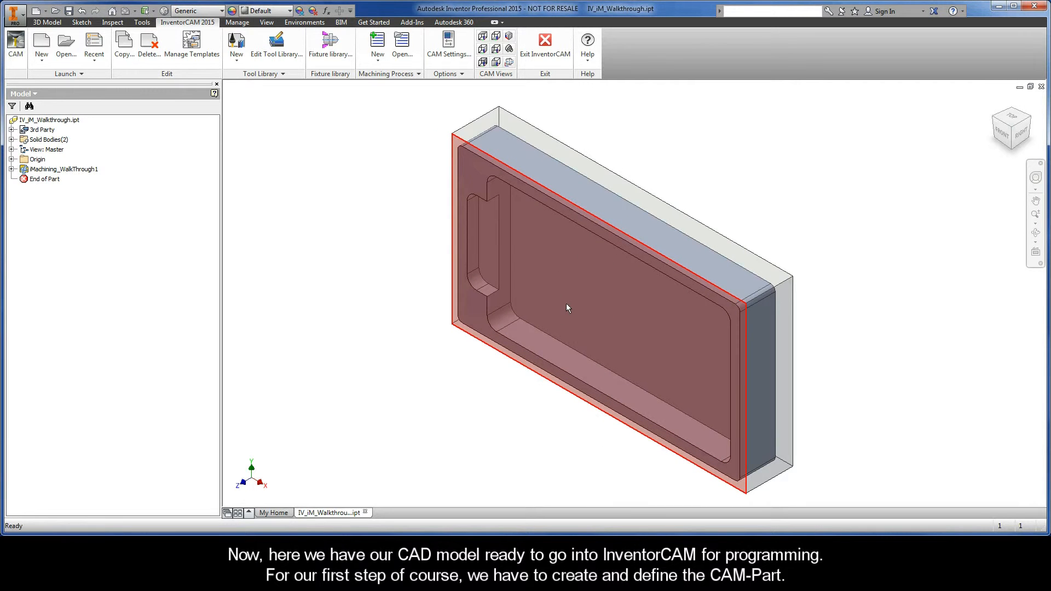
# Step: Create a new milling CAM-Part named IV_iM_Walkthrough in the model file directory, using the default metric settings
pyautogui.moveTo(567, 305)
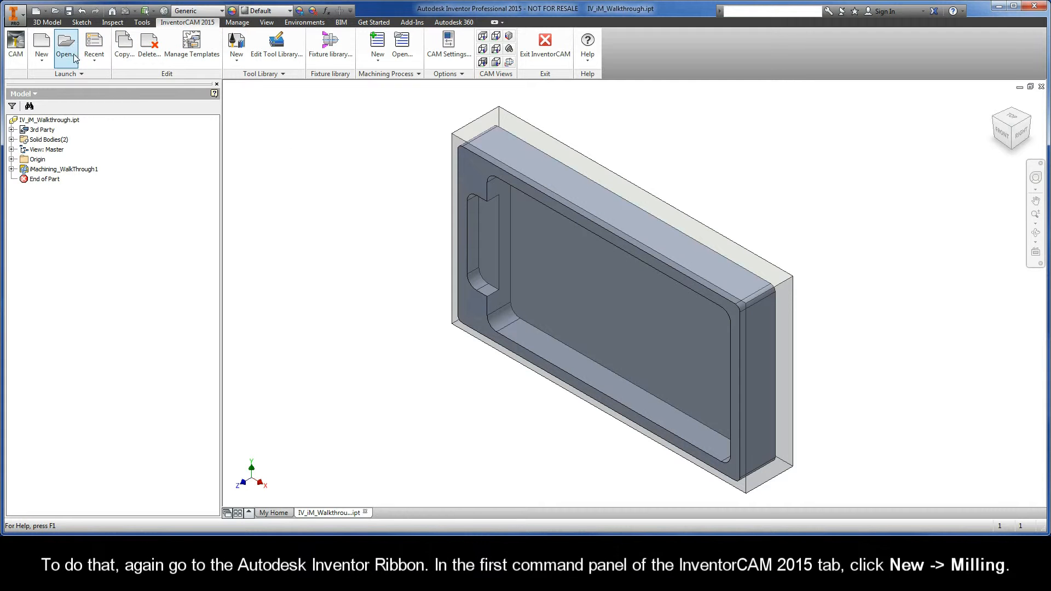
pyautogui.click(42, 62)
pyautogui.click(40, 78)
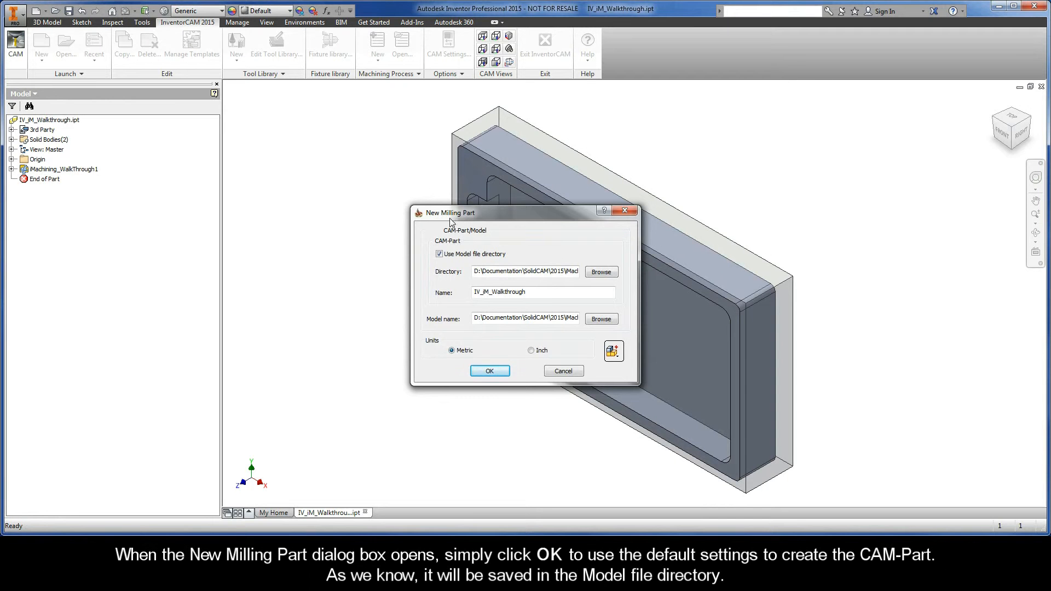
pyautogui.click(490, 372)
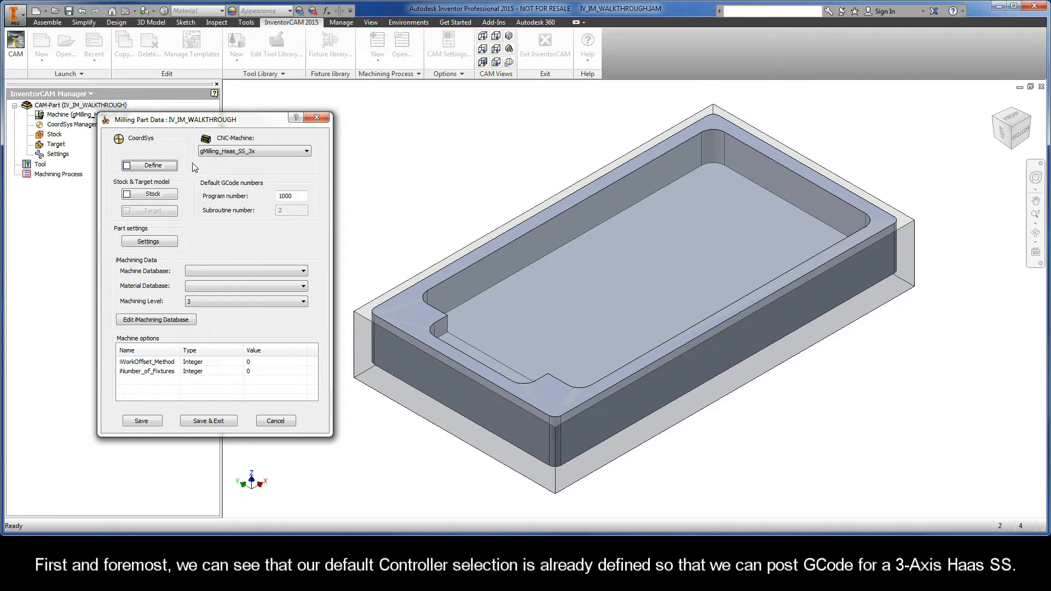
# Step: Start defining Mac CoordSys 1 by selecting the model's upper face, with the origin at the top center of the model box
pyautogui.click(150, 167)
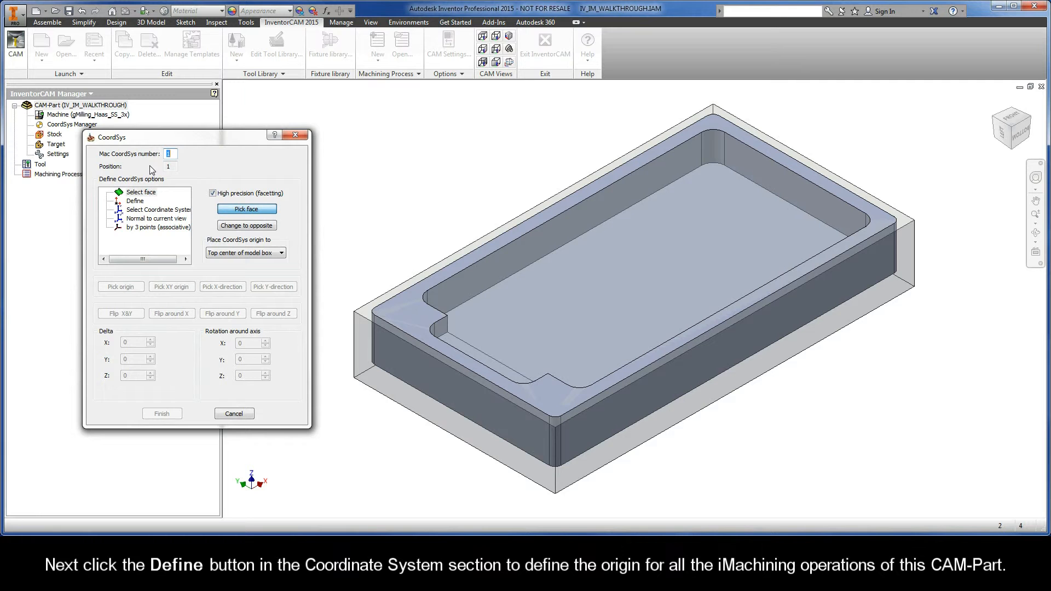
pyautogui.moveTo(182, 137); pyautogui.dragTo(202, 137)
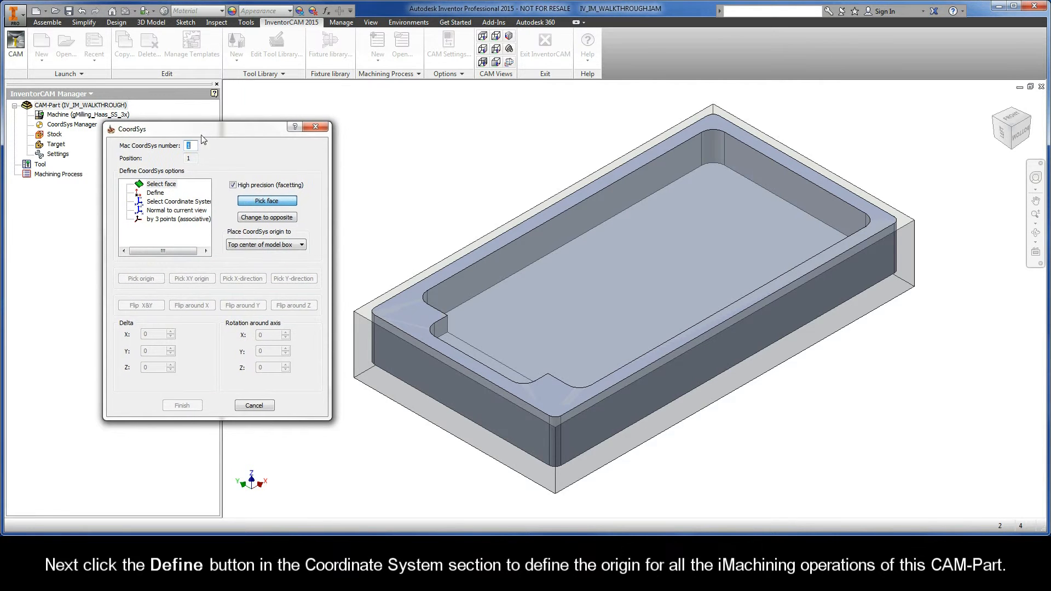
pyautogui.click(163, 185)
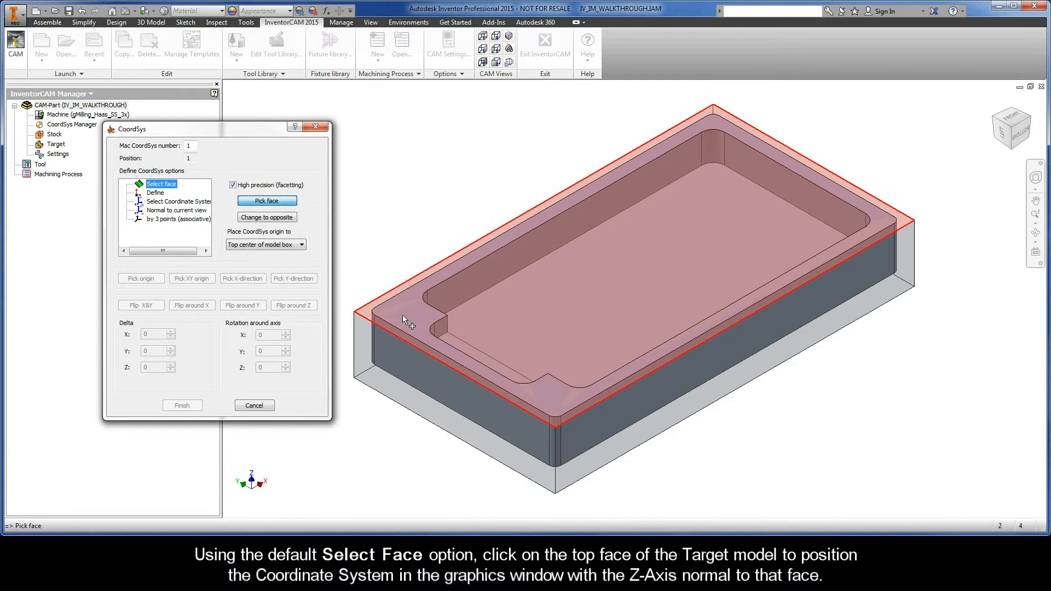
pyautogui.click(420, 316)
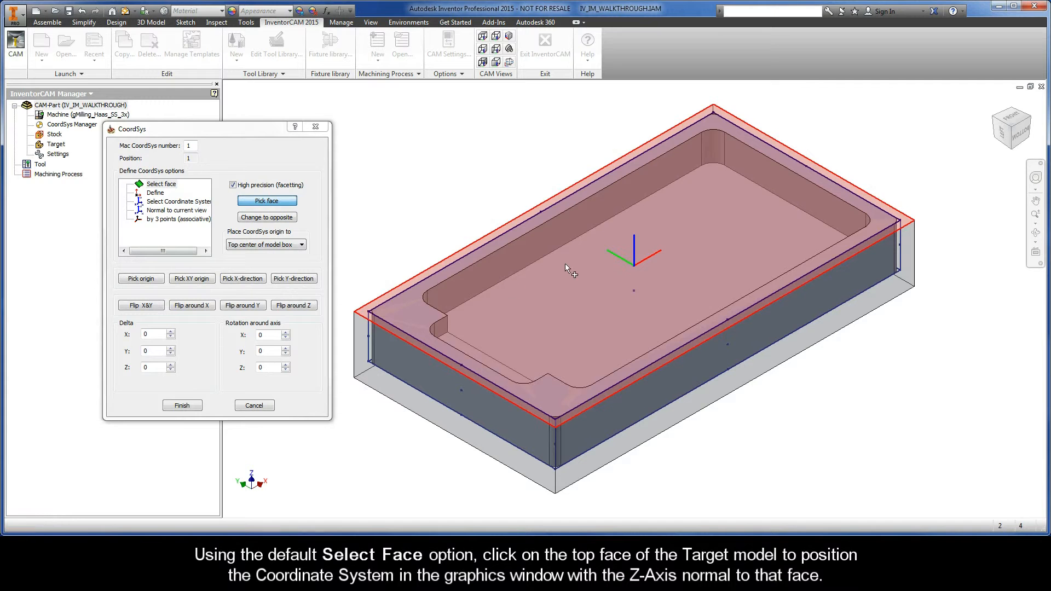
# Step: Move the coordinate system origin to the upper back left corner of the stock and accept the default machining levels
pyautogui.click(139, 278)
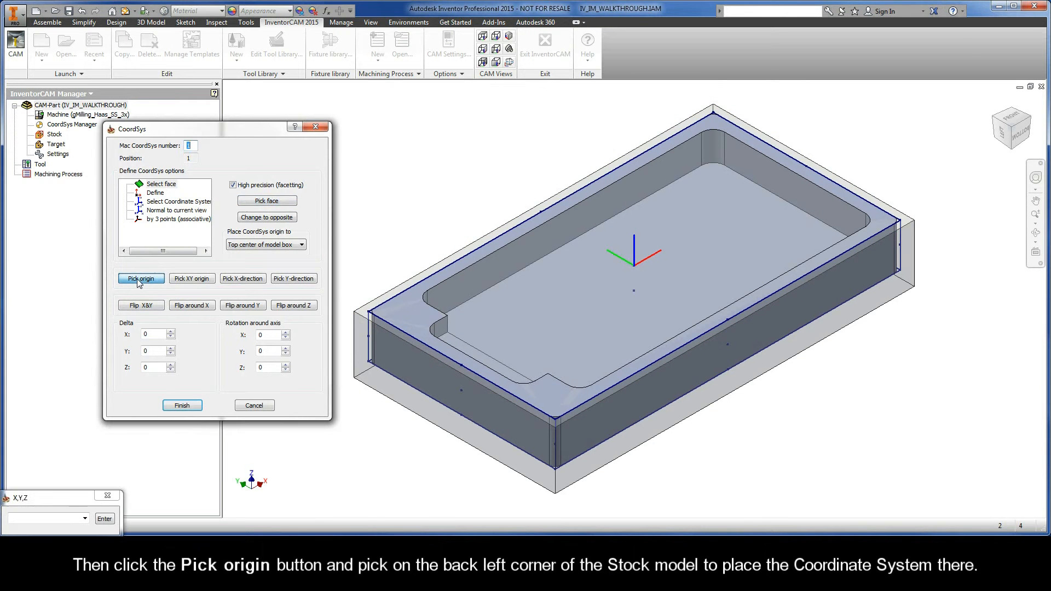
pyautogui.click(355, 312)
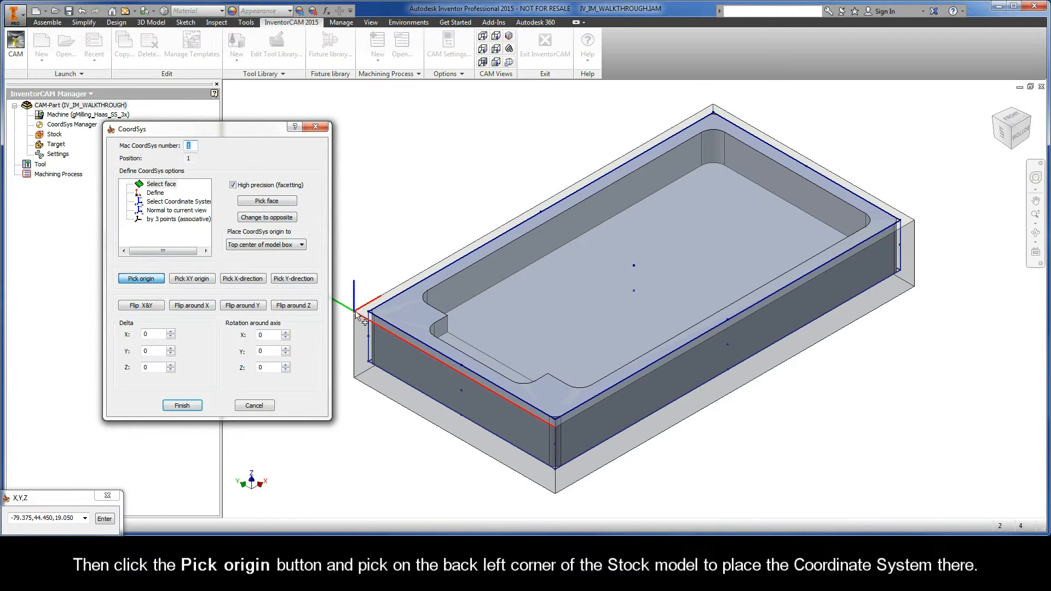
pyautogui.click(509, 36)
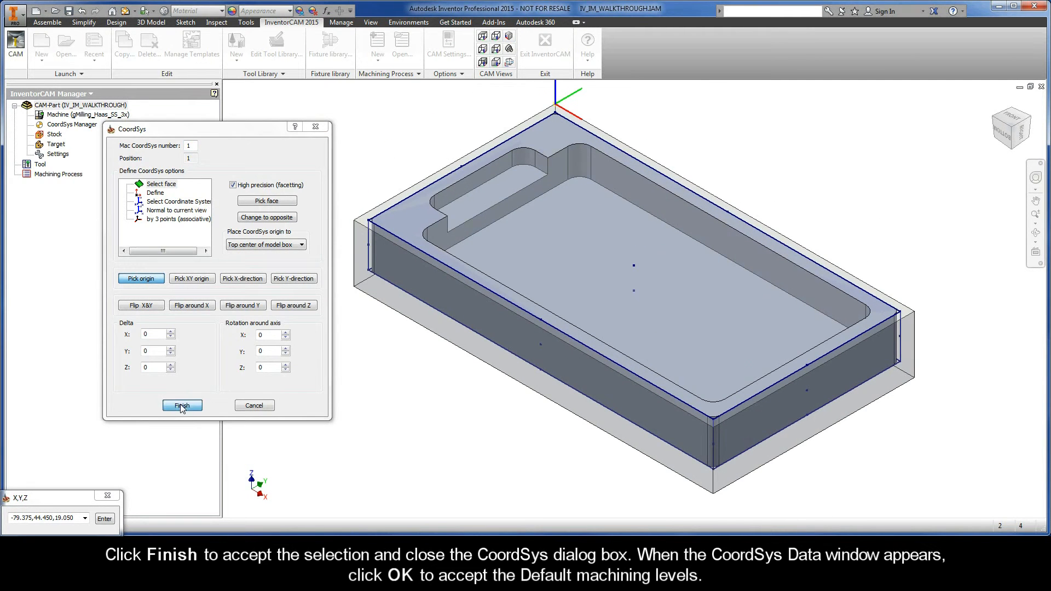
pyautogui.click(182, 405)
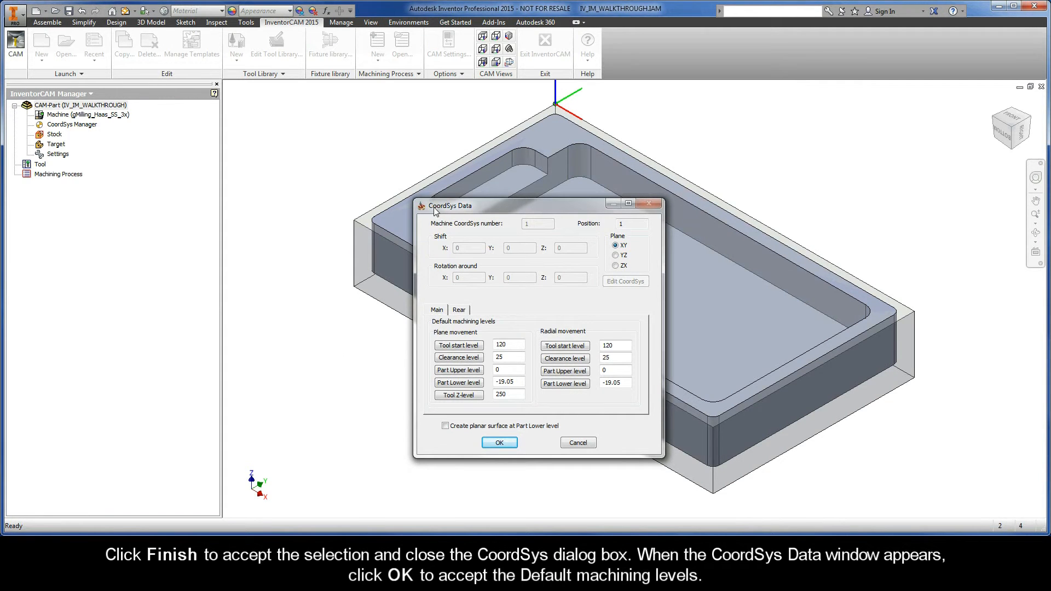
pyautogui.click(499, 444)
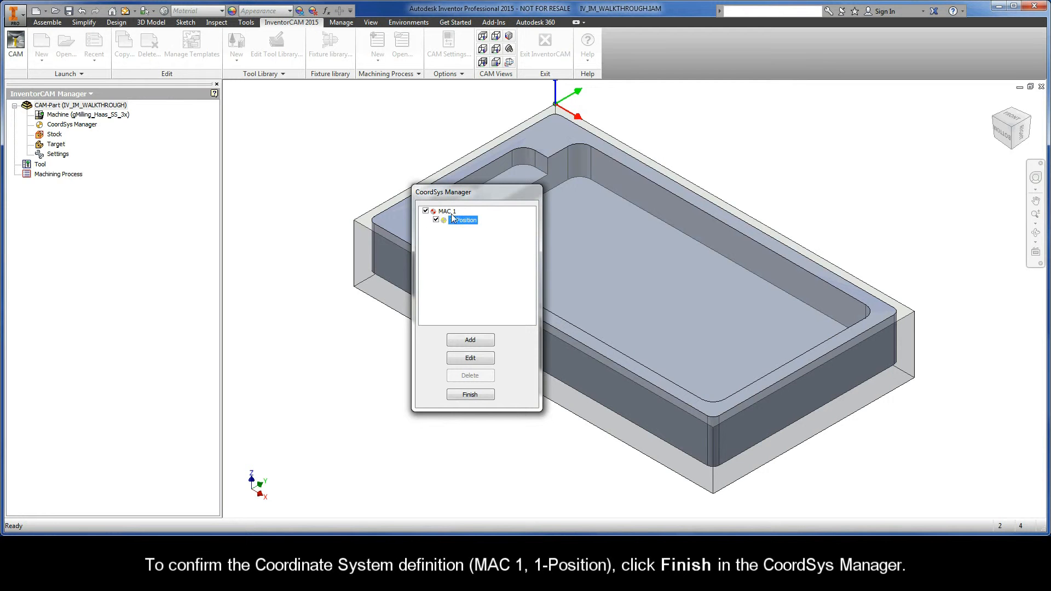
pyautogui.click(470, 396)
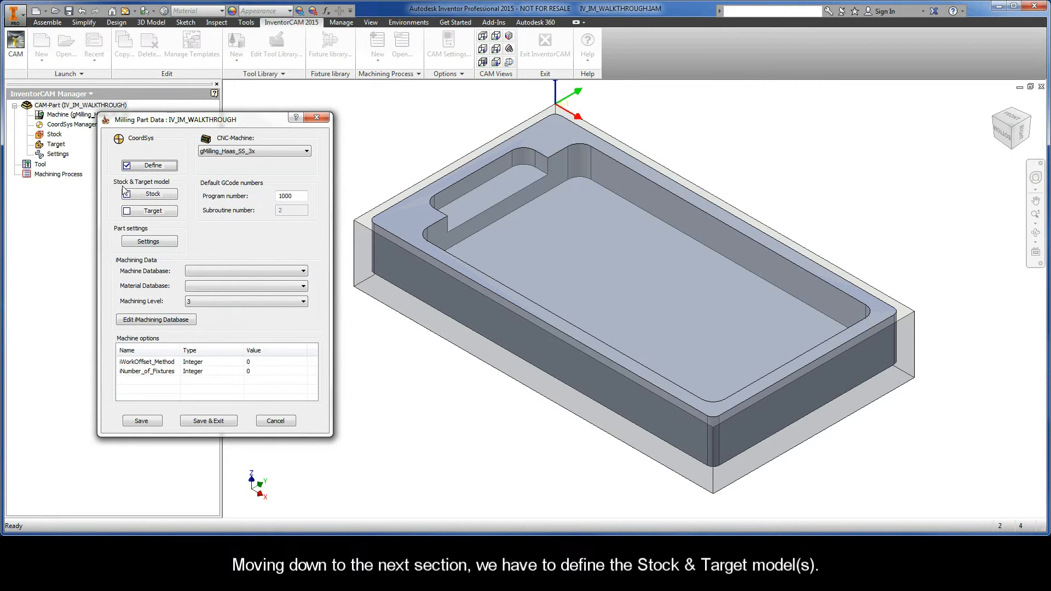
# Step: Define the stock as a 3D Model by picking the transparent solid body that surrounds the part
pyautogui.click(153, 195)
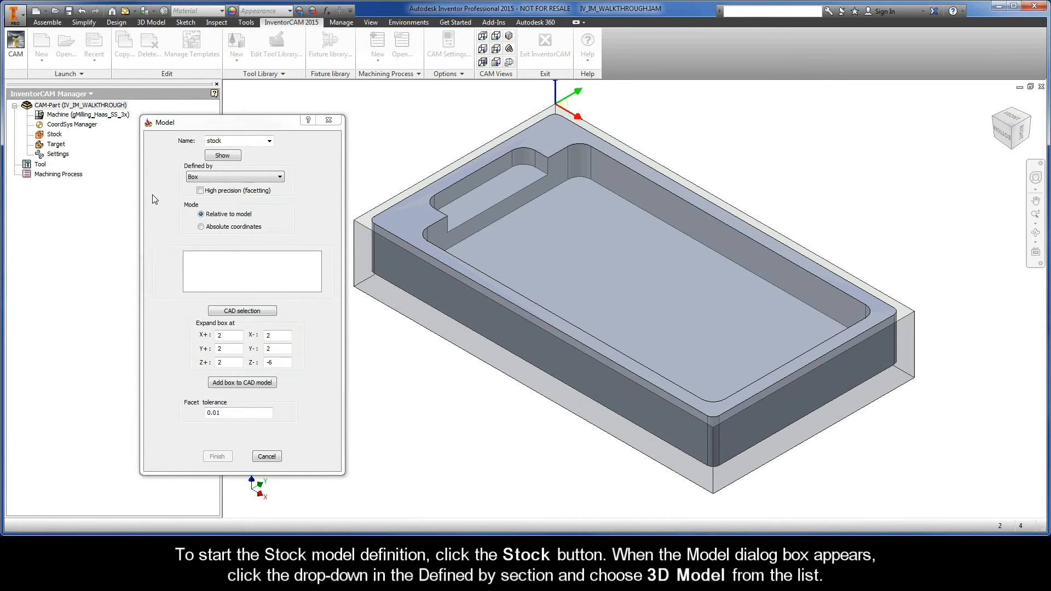
pyautogui.moveTo(224, 125); pyautogui.dragTo(214, 128)
pyautogui.click(205, 179)
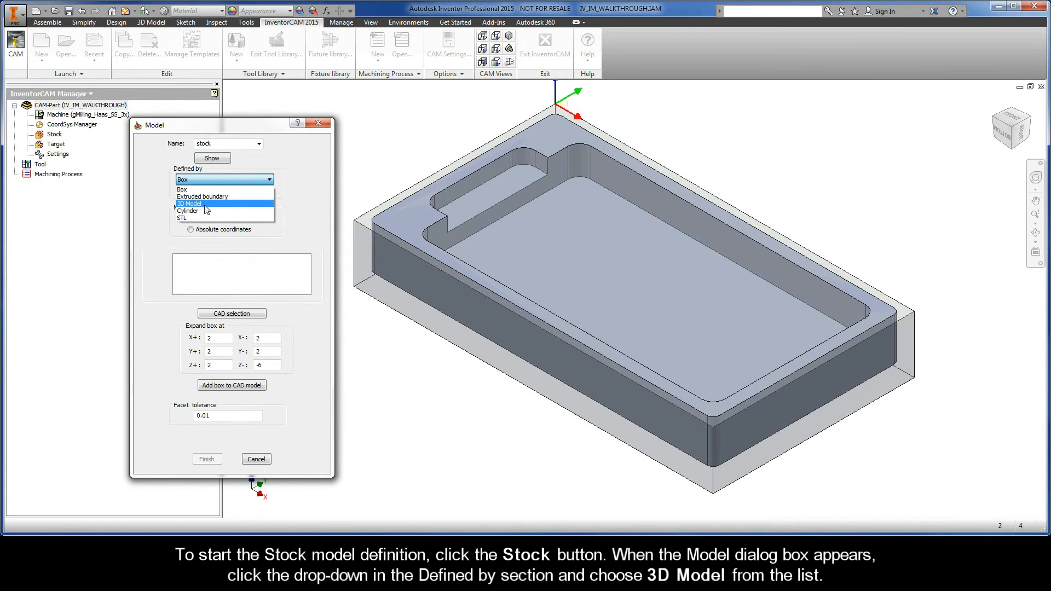
pyautogui.click(205, 204)
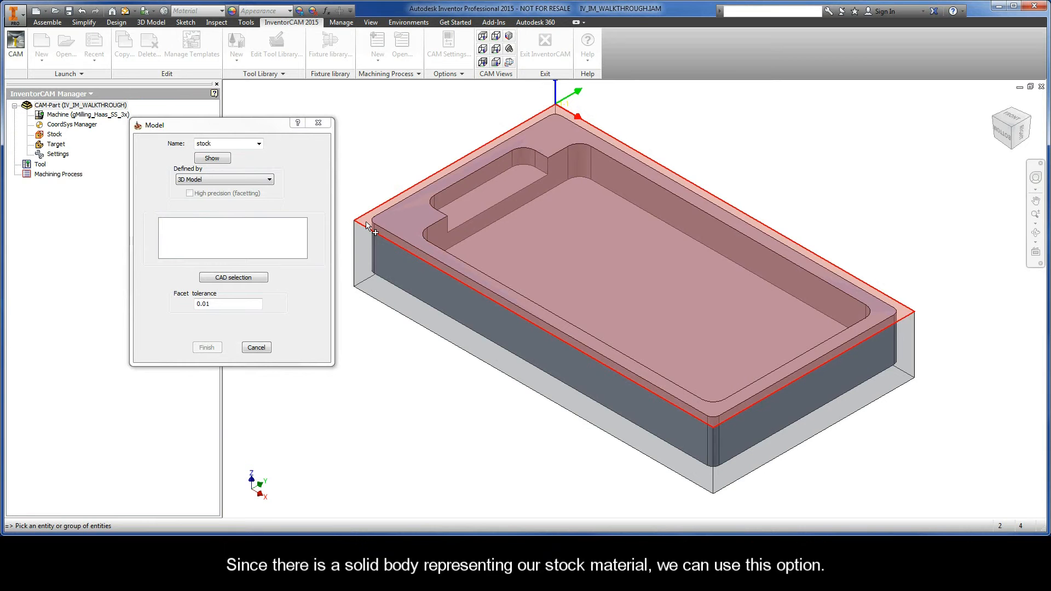
pyautogui.moveTo(367, 226)
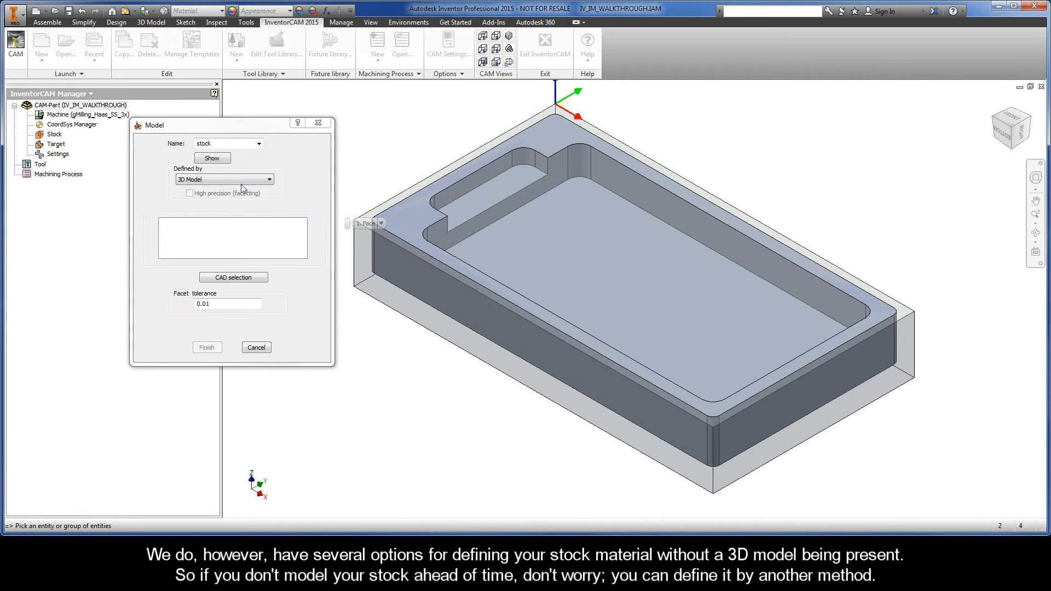
pyautogui.click(225, 178)
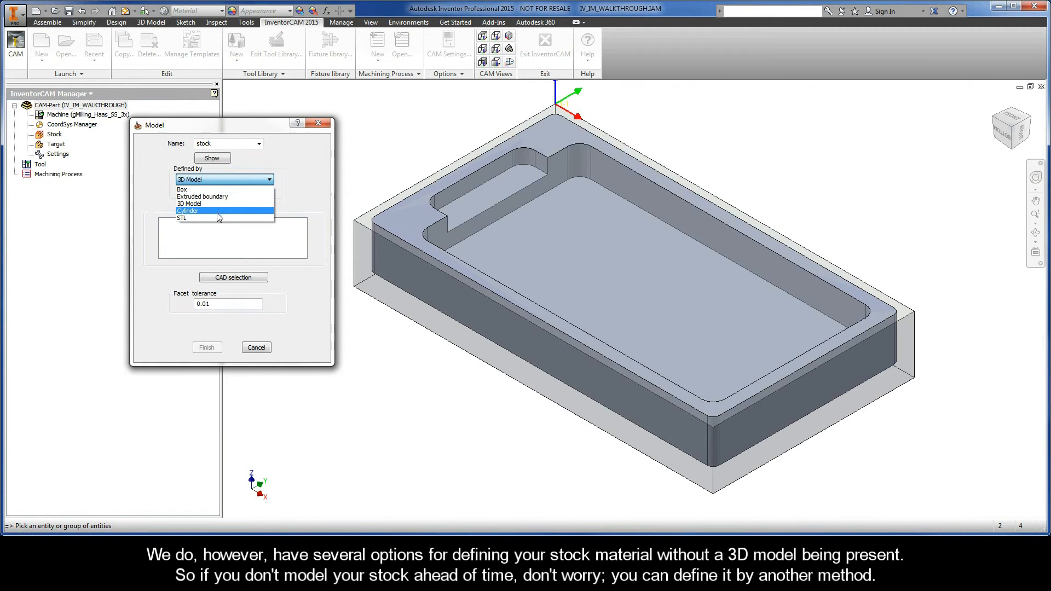
pyautogui.click(217, 180)
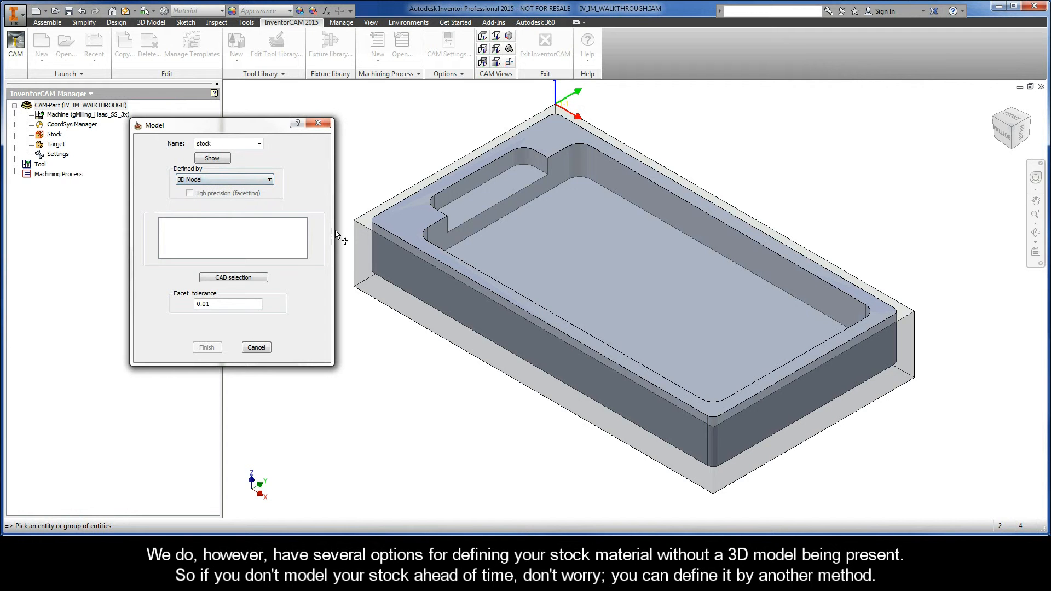
pyautogui.click(365, 221)
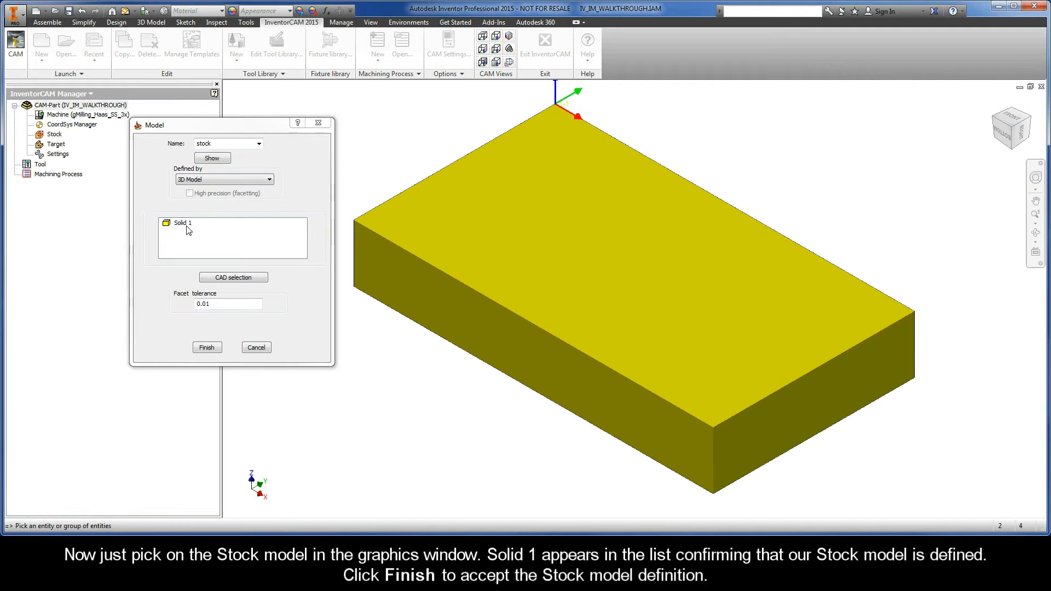
pyautogui.click(185, 227)
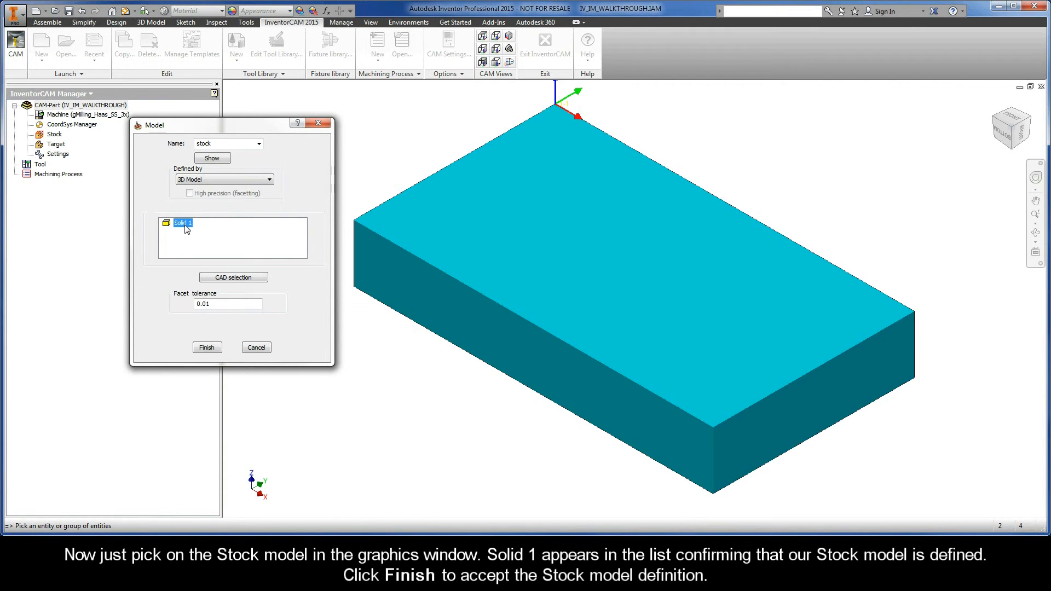
pyautogui.click(206, 347)
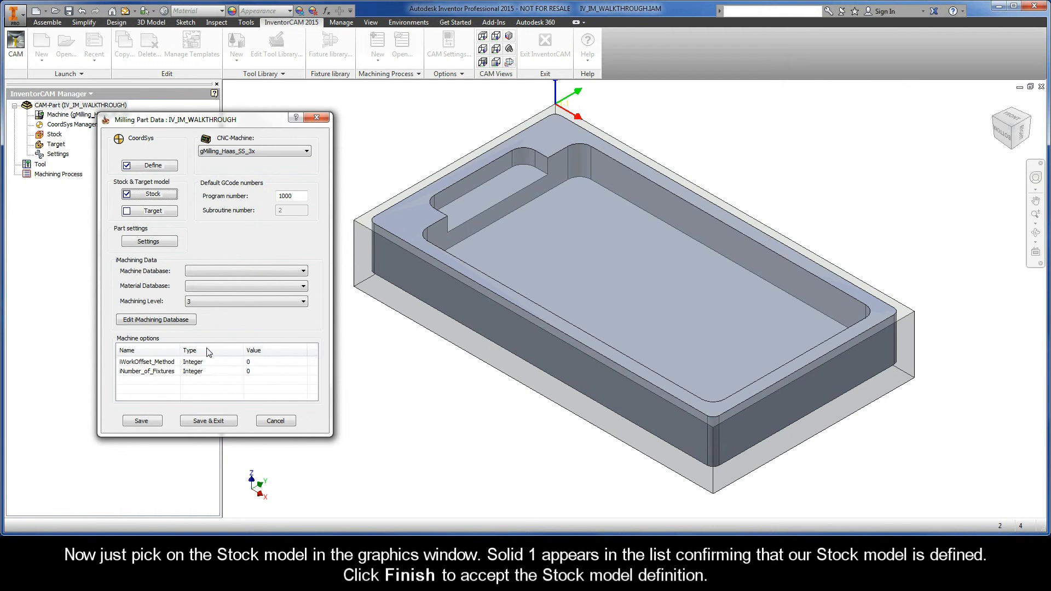
# Step: Define the target model by picking the pocketed solid body inside the transparent stock, keeping the 0.01 facet tolerance
pyautogui.click(151, 213)
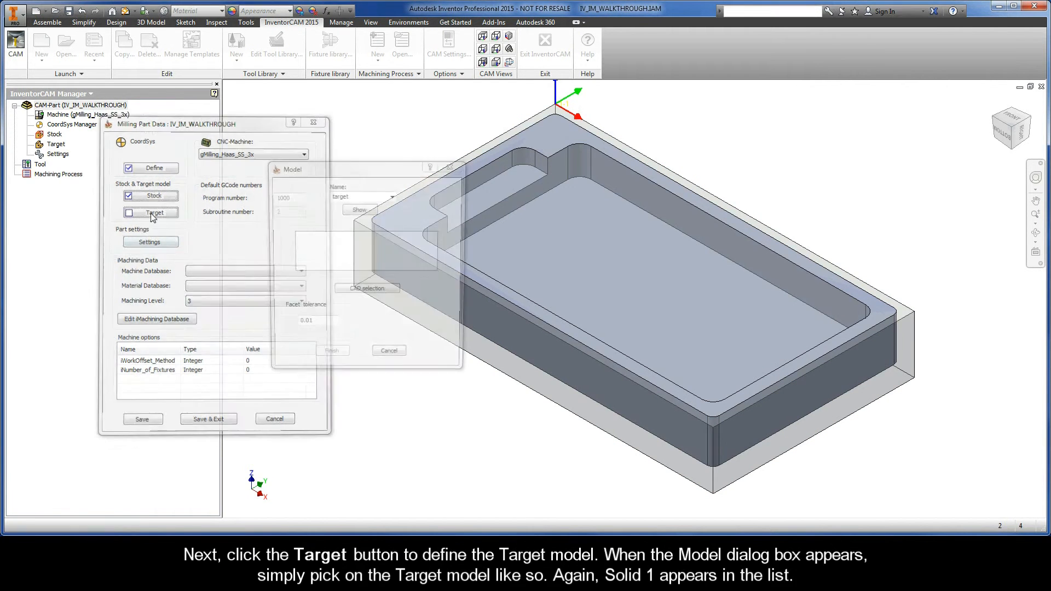
pyautogui.moveTo(366, 173); pyautogui.dragTo(233, 139)
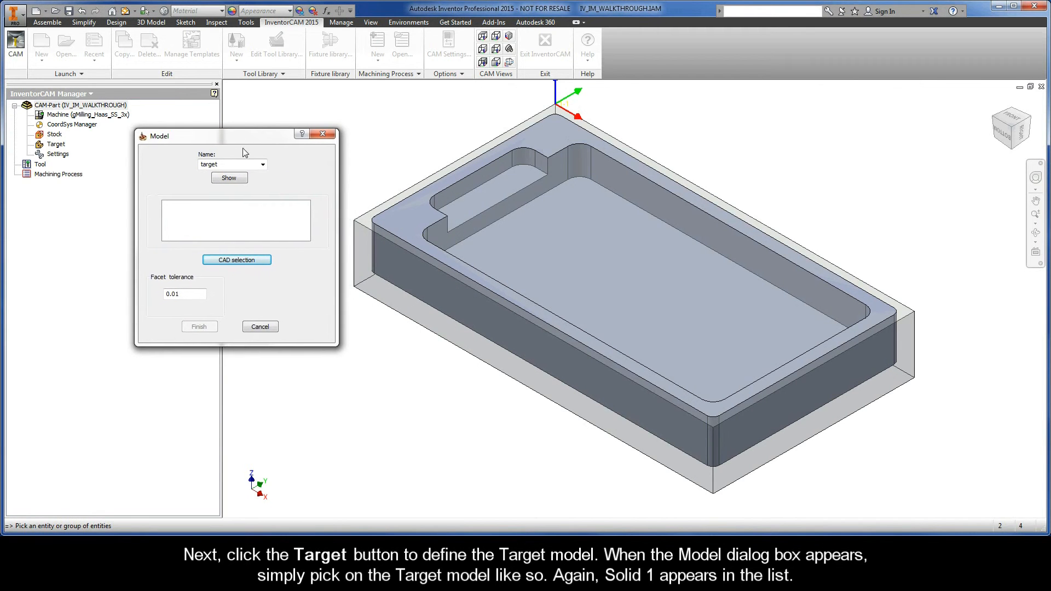
pyautogui.rightClick(400, 215)
pyautogui.click(414, 217)
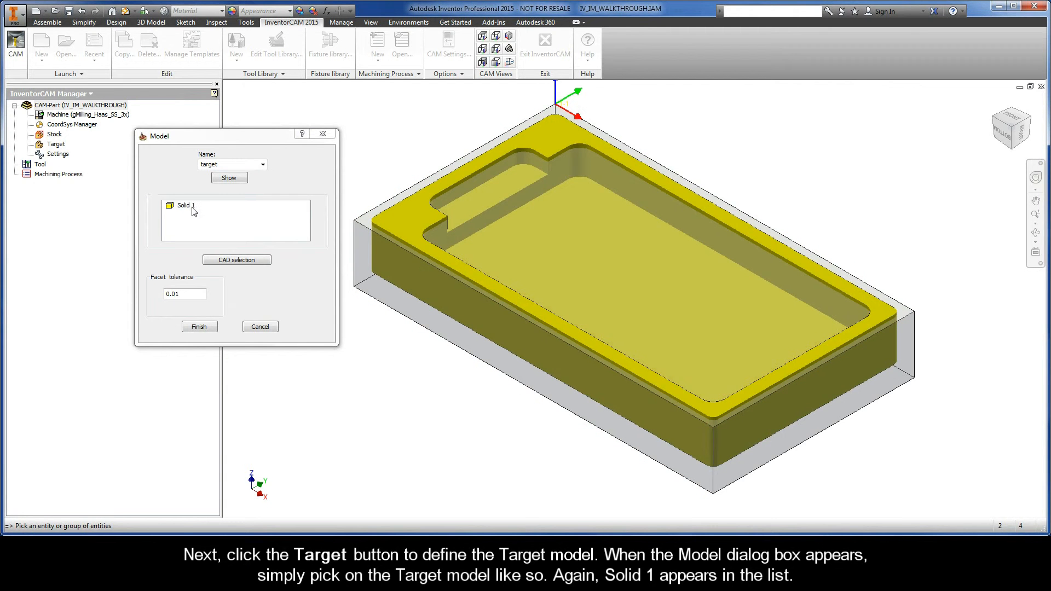
pyautogui.click(192, 209)
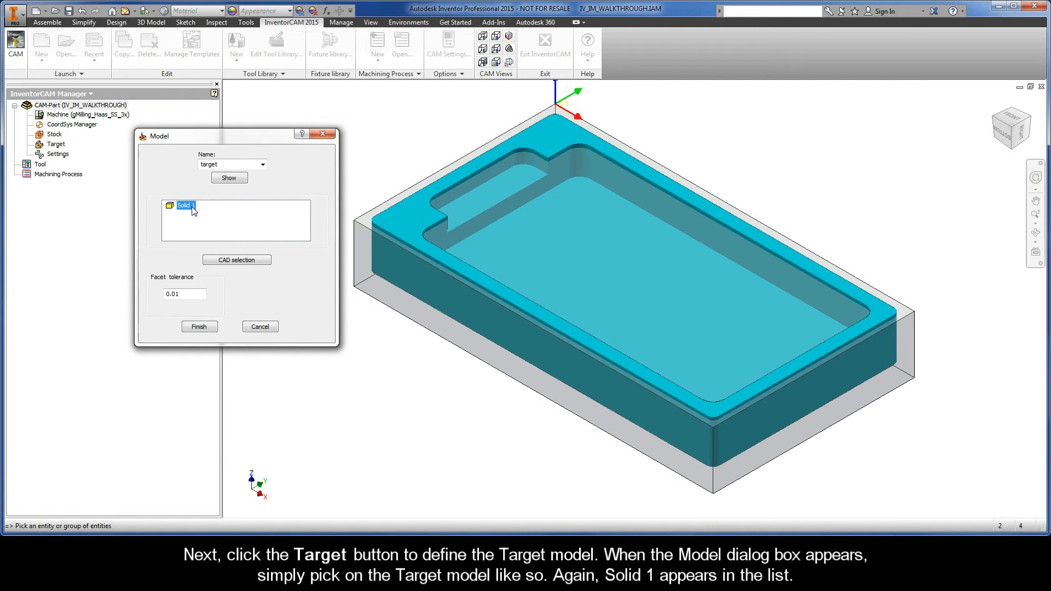
pyautogui.click(200, 327)
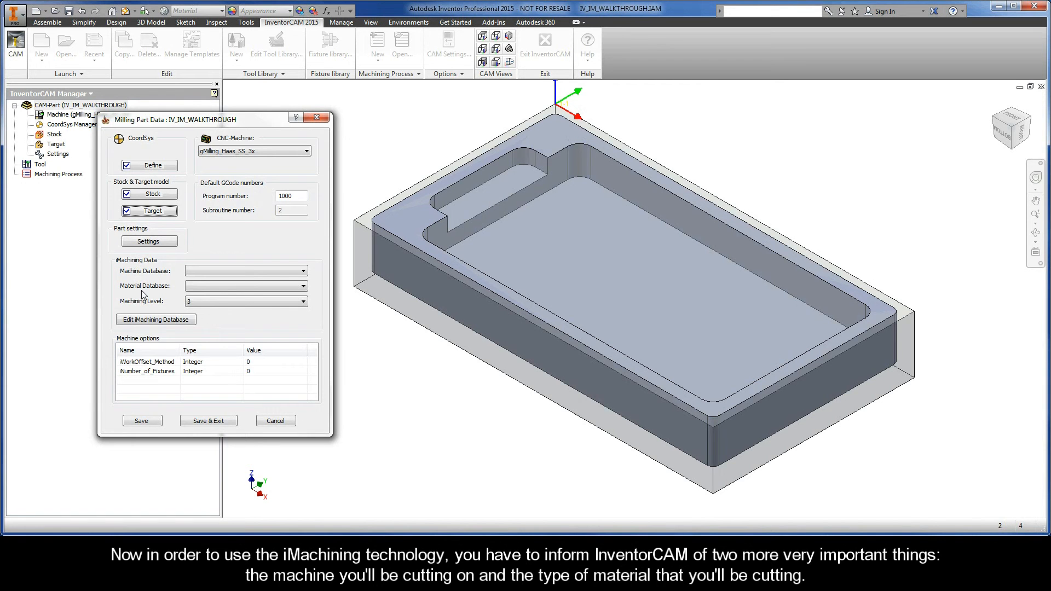
# Step: Assign the Haas_SS machine and Aluminum_100BHN-60HRB material databases for iMachining, and save the CAM-Part definition
pyautogui.click(286, 271)
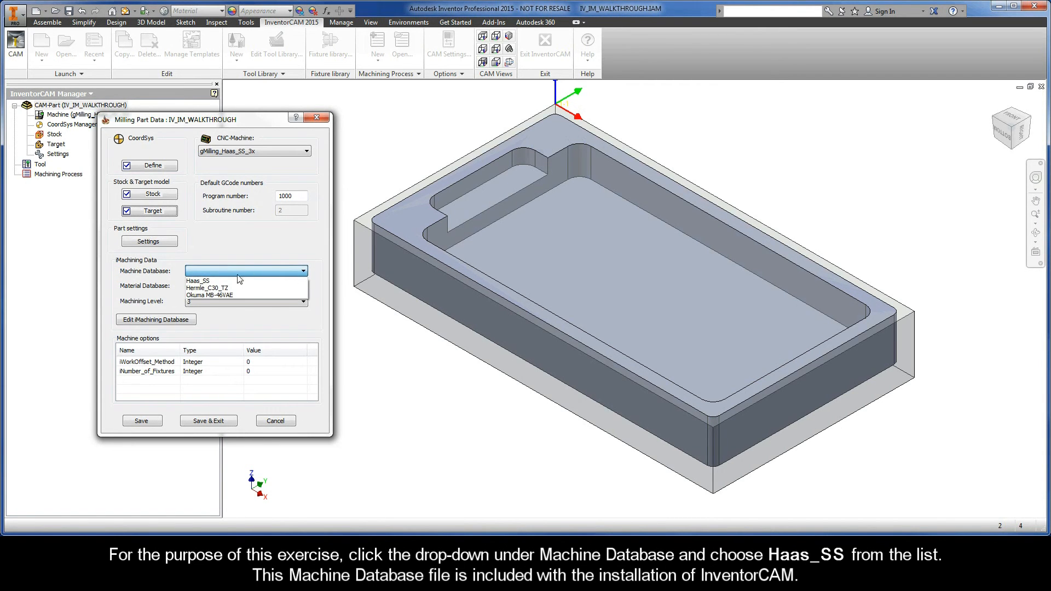
pyautogui.click(203, 280)
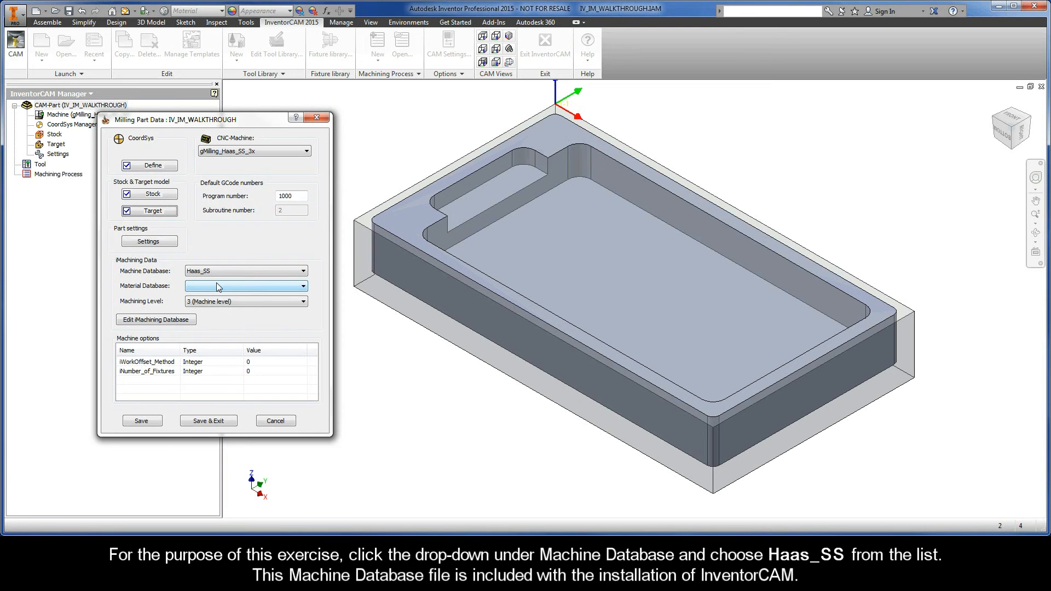
pyautogui.click(303, 287)
pyautogui.moveTo(302, 317)
pyautogui.mouseDown()
pyautogui.moveTo(304, 444)
pyautogui.moveTo(304, 317)
pyautogui.mouseUp()
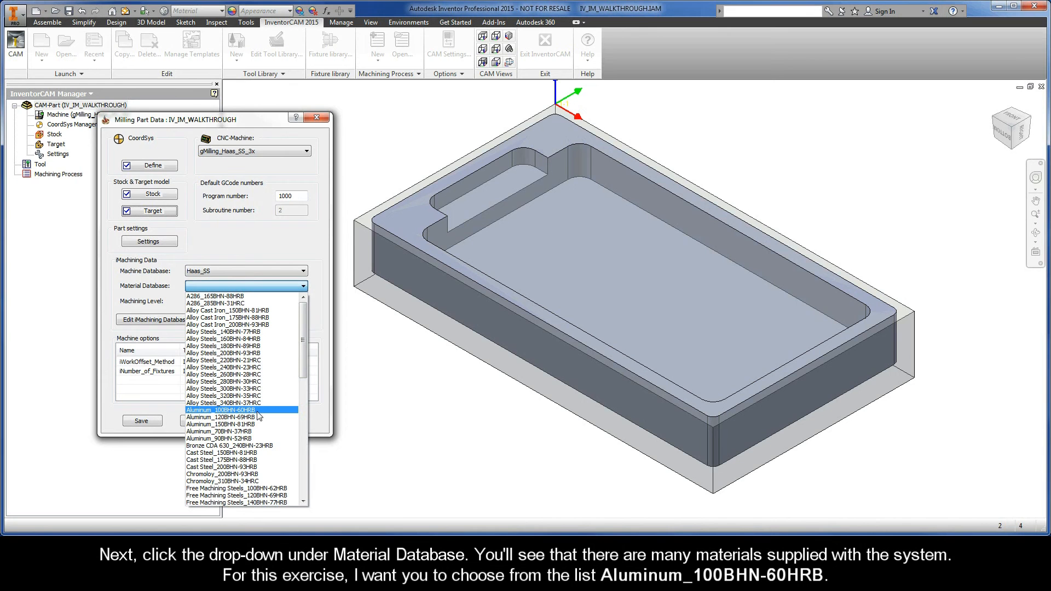
pyautogui.click(241, 410)
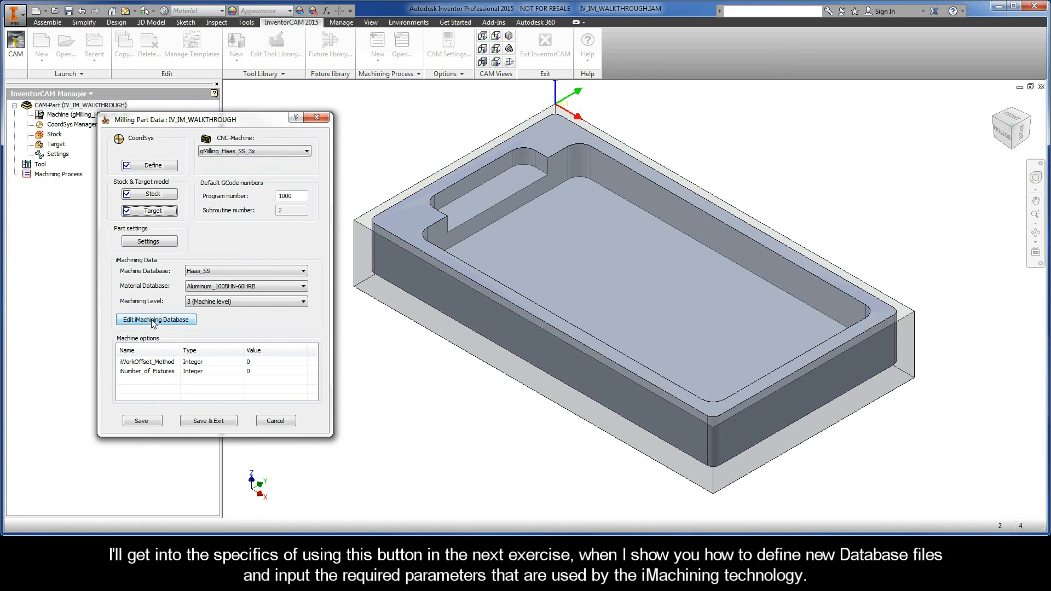
pyautogui.click(208, 421)
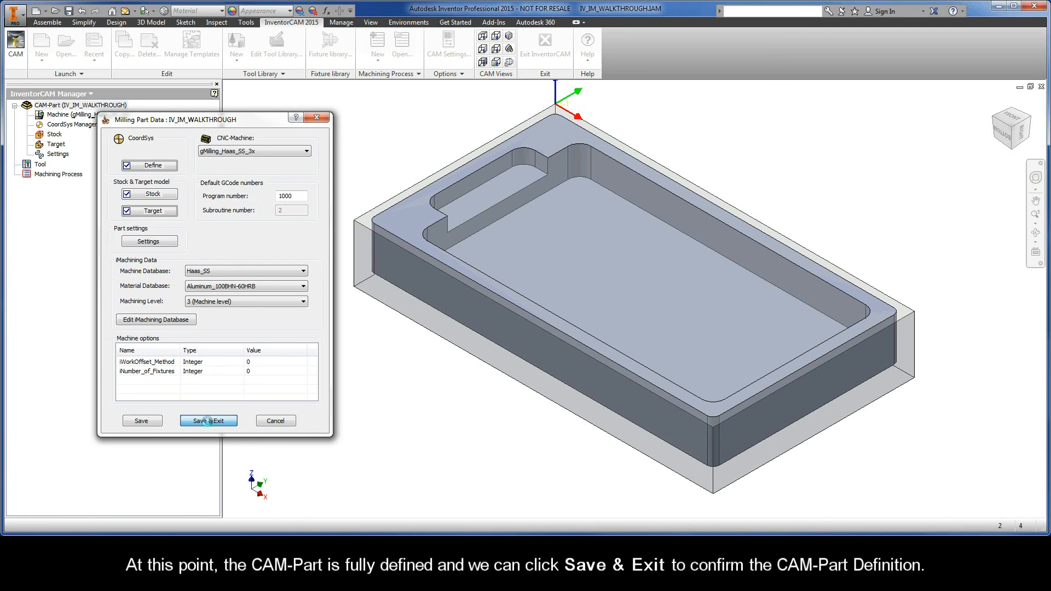